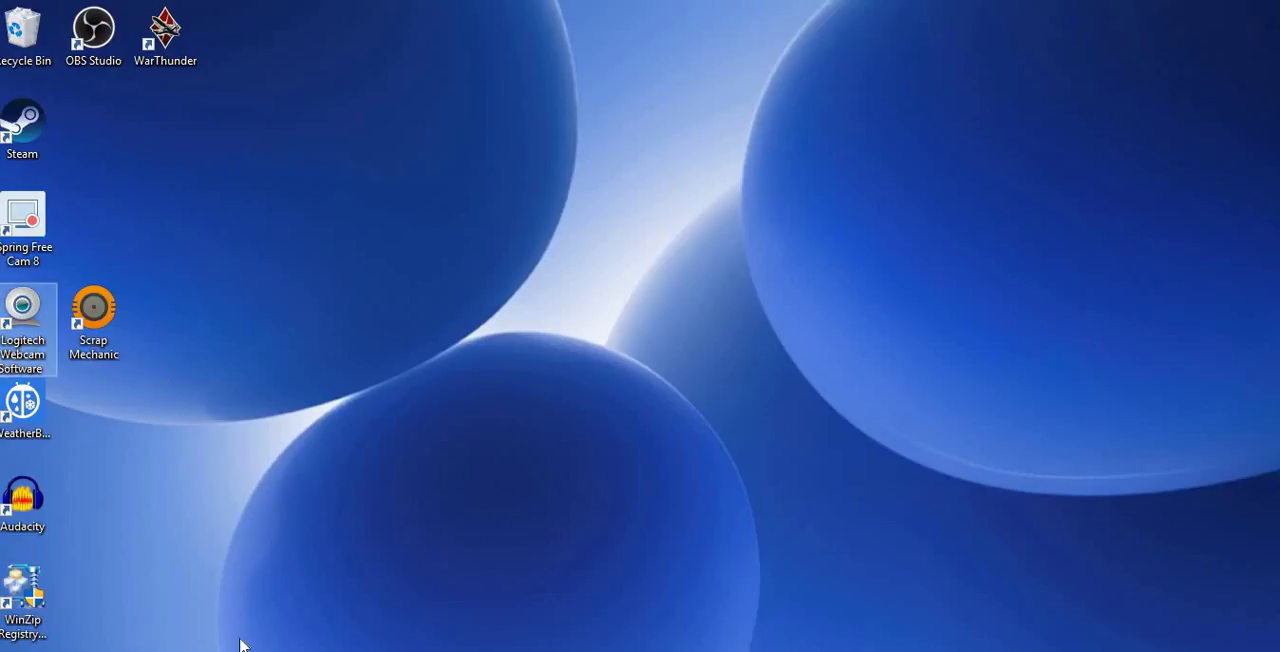
# - Launch Audacity, dismiss the Welcome dialog, and reopen the recent CHANNEL multi-track project
pyautogui.doubleClick(17, 512)
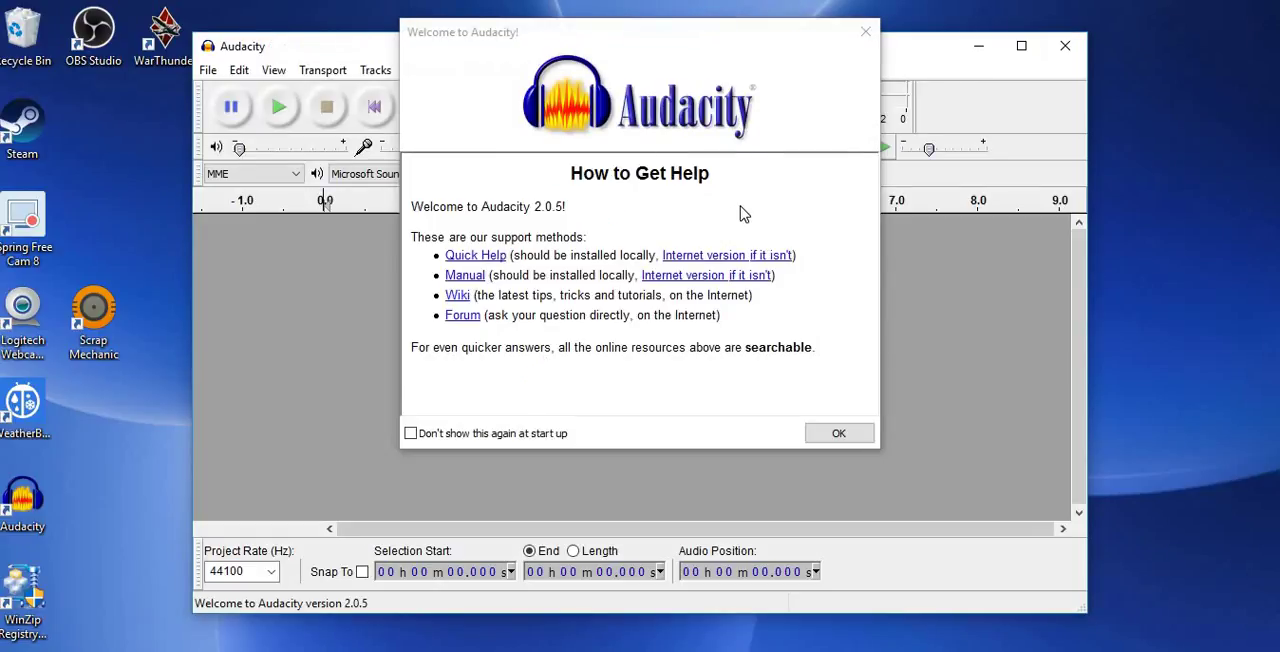
pyautogui.click(866, 32)
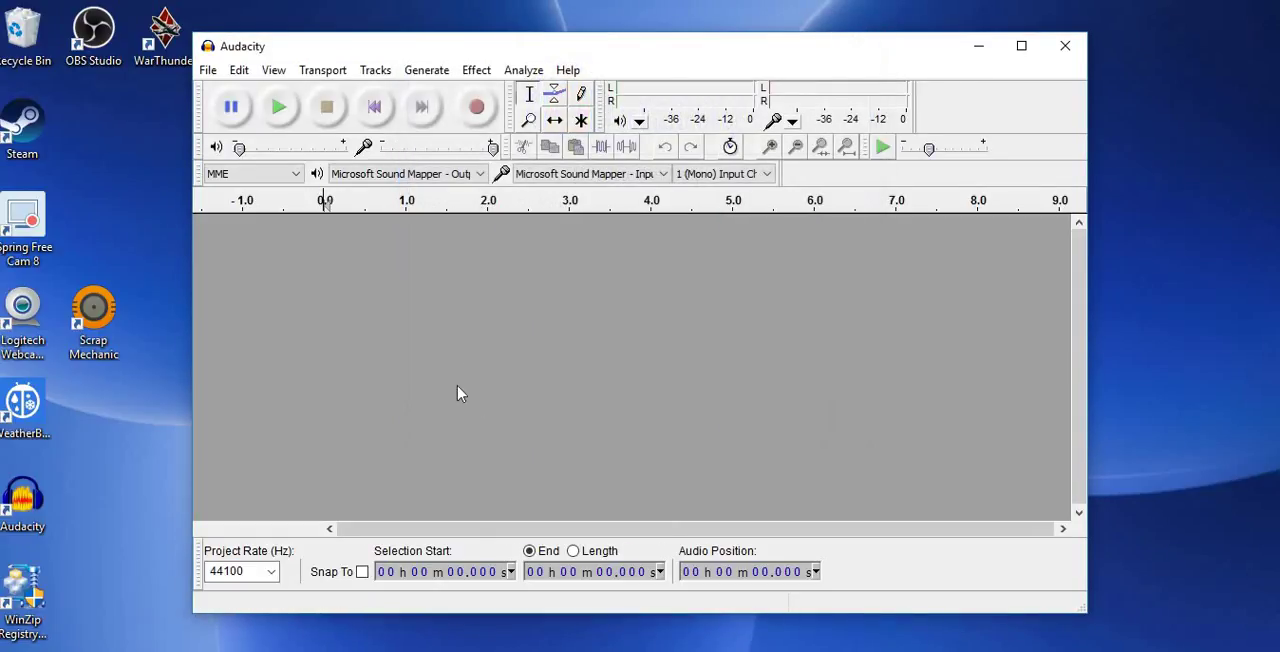
pyautogui.click(208, 70)
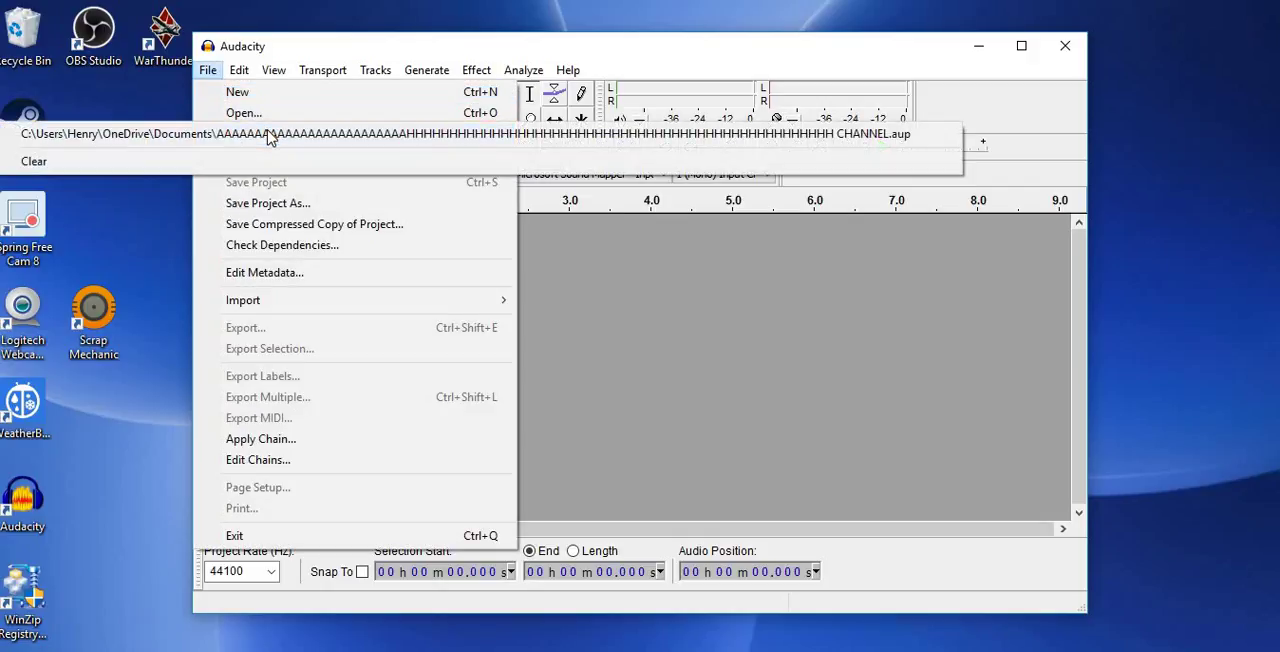
pyautogui.click(268, 136)
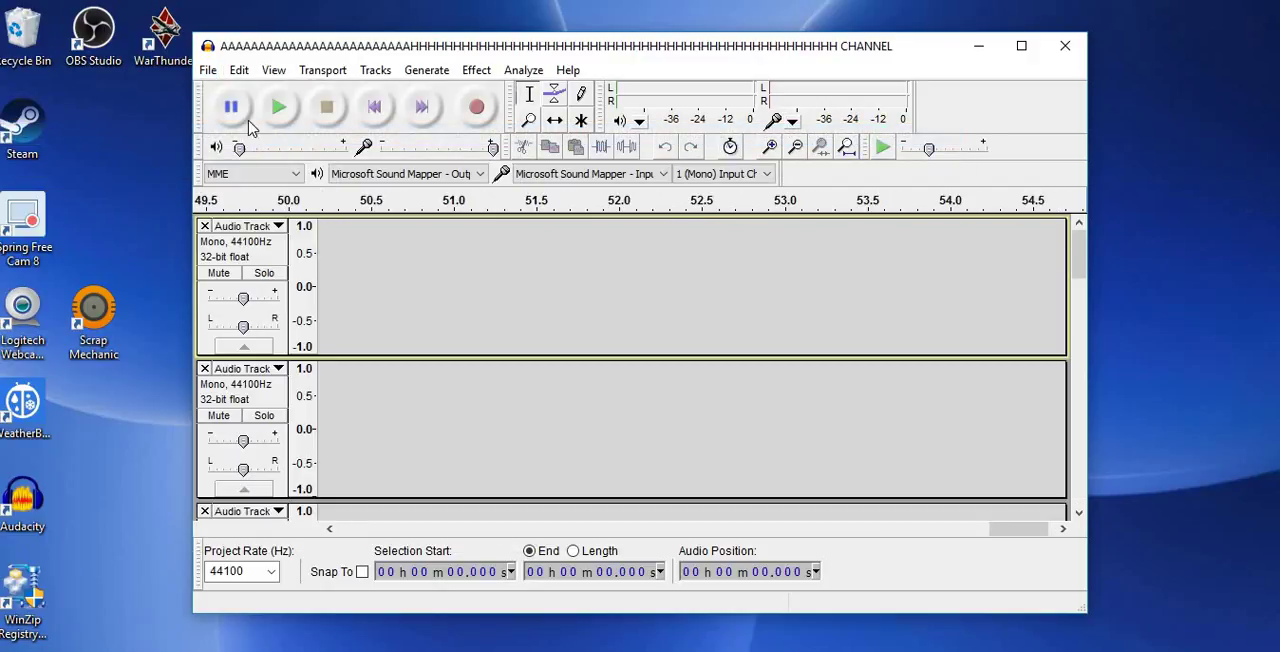
# - Play the CHANNEL project from the beginning to show its clipped waveforms
pyautogui.click(279, 107)
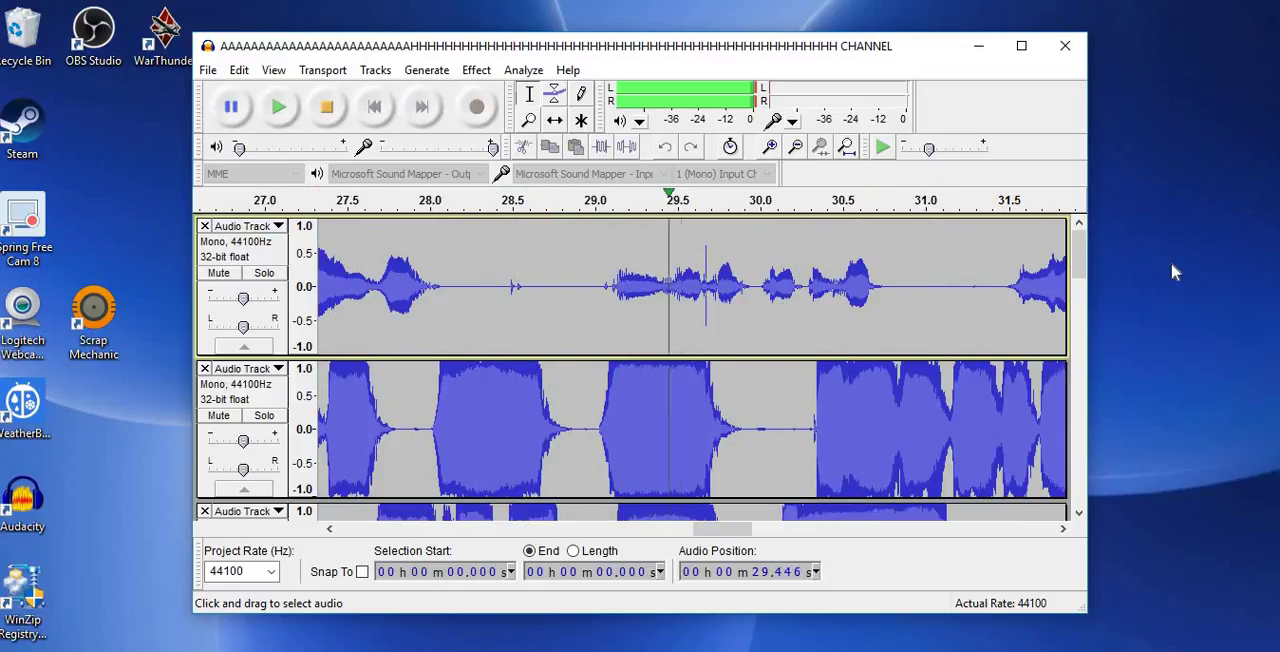
pyautogui.moveTo(1088, 260); pyautogui.dragTo(1100, 240)
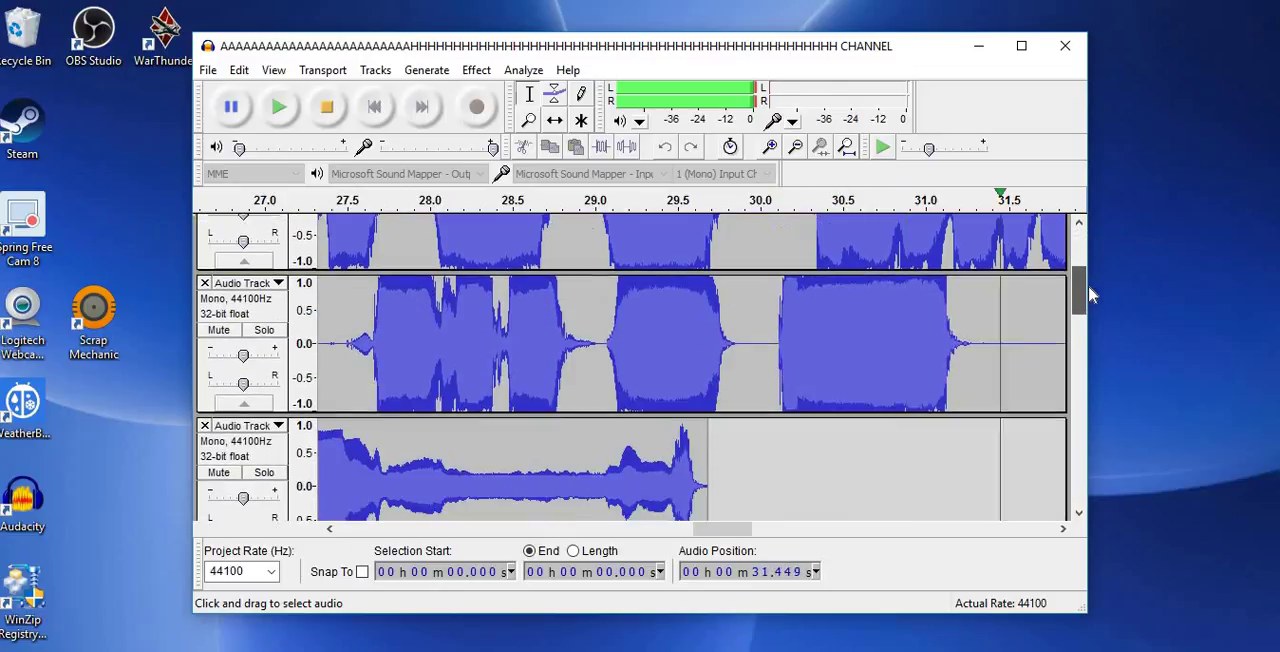